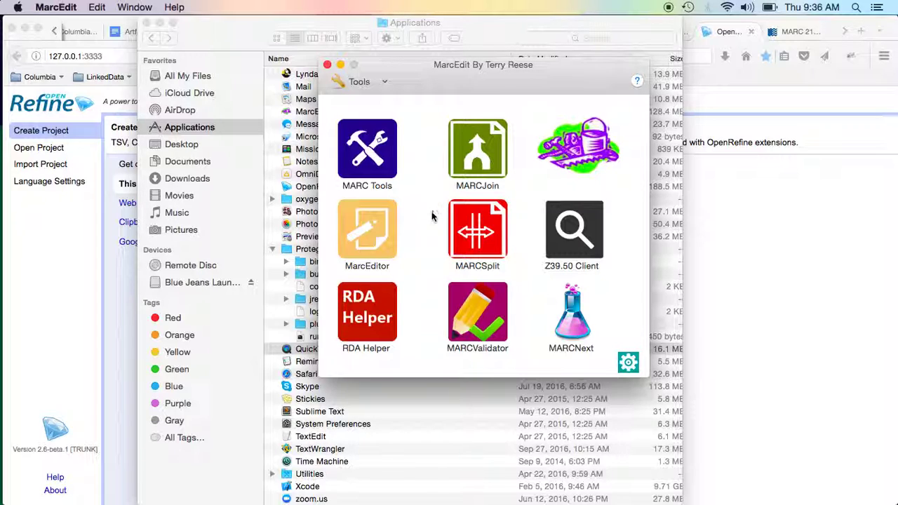
- Load my_marc_recs_in.mrc from pymarcdemo as the MARC file in MARC Tools' Export Delimited tab
click(474, 236)
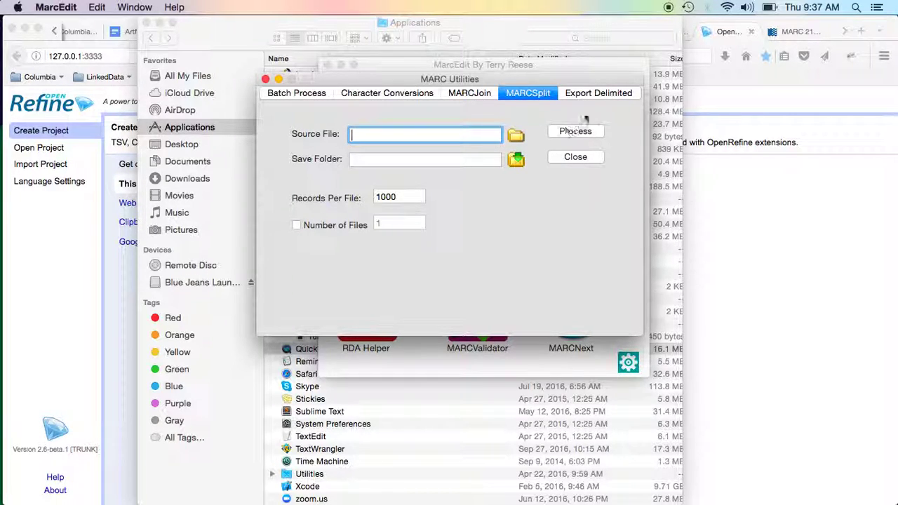
click(604, 94)
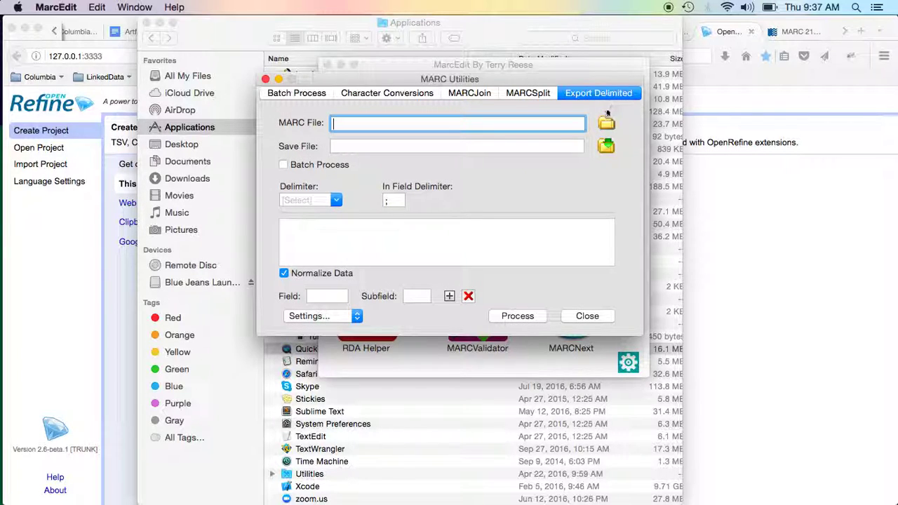
click(608, 124)
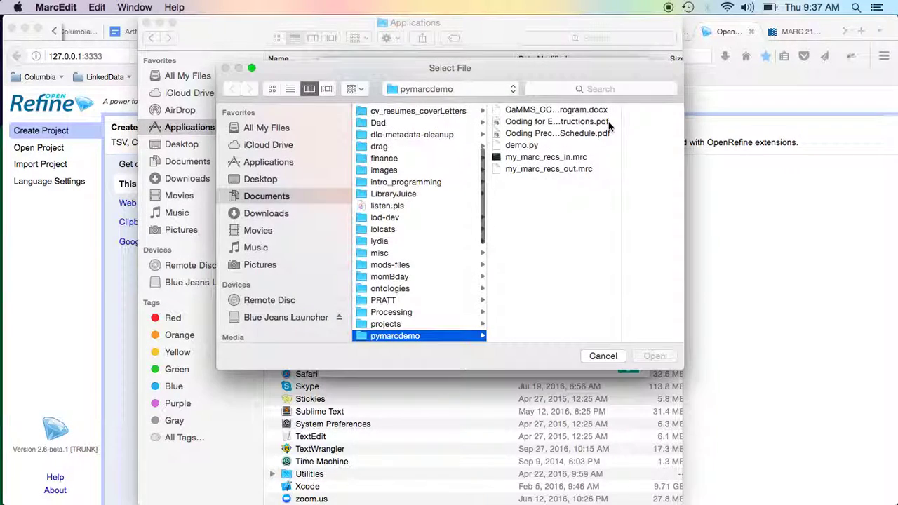
click(550, 158)
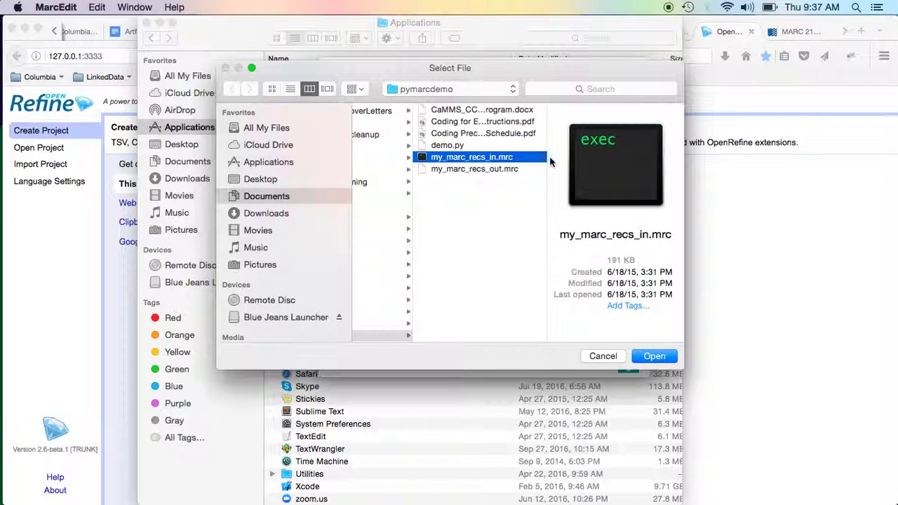
click(655, 356)
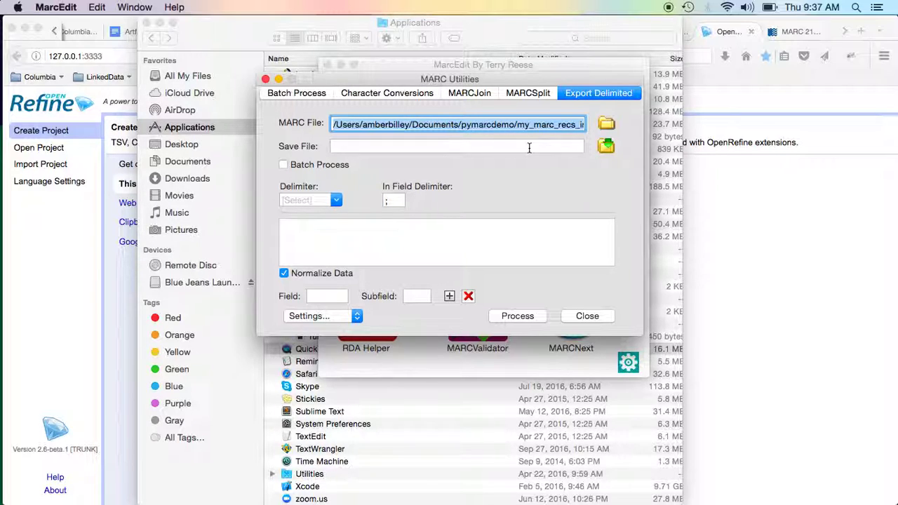
- Set the export output file to TESTMARC2 on the Desktop
click(606, 146)
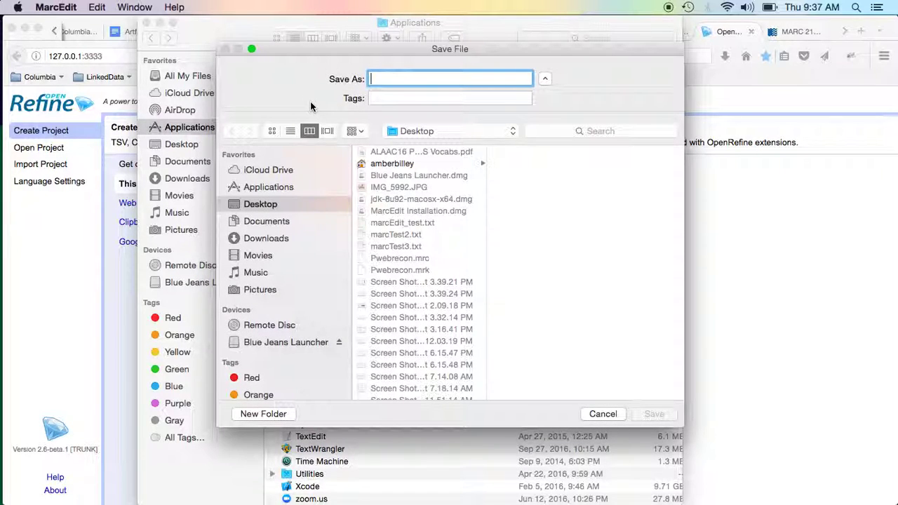
text(TESTMAR)
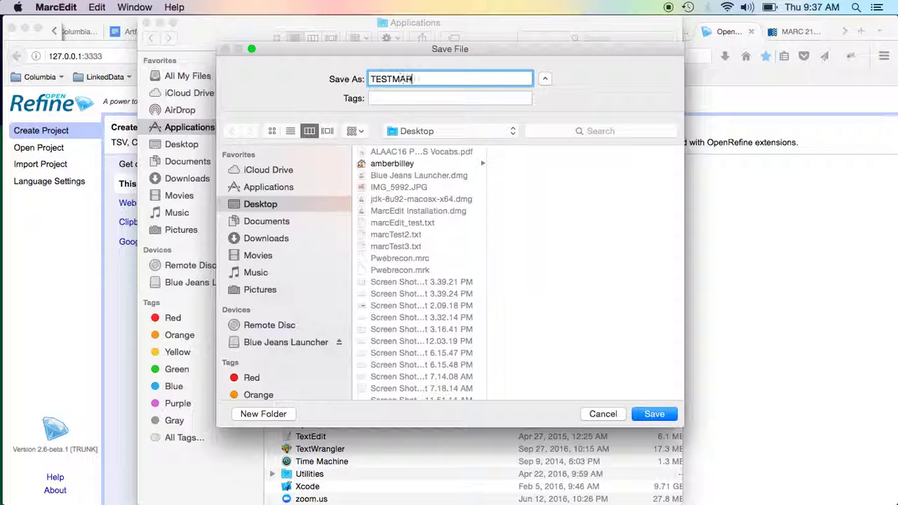
text(C2)
key(Return)
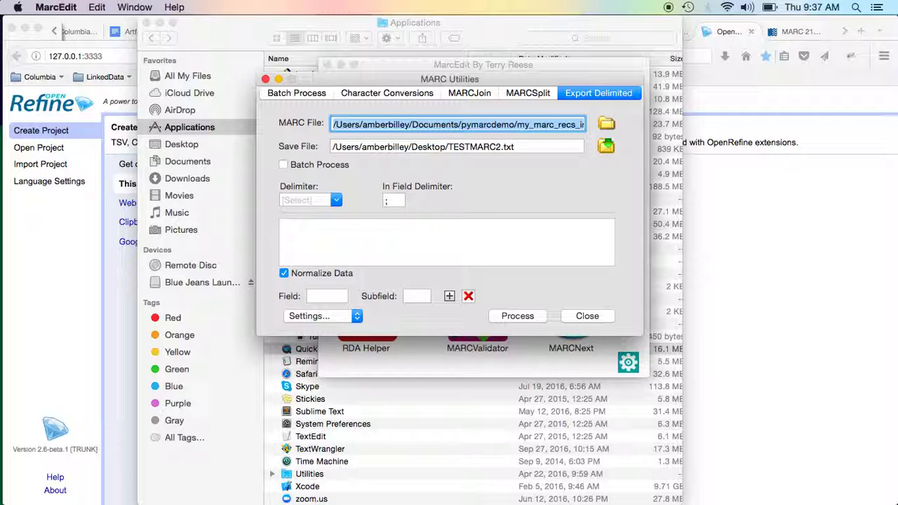
- Choose Comma (,) as the export delimiter
click(335, 200)
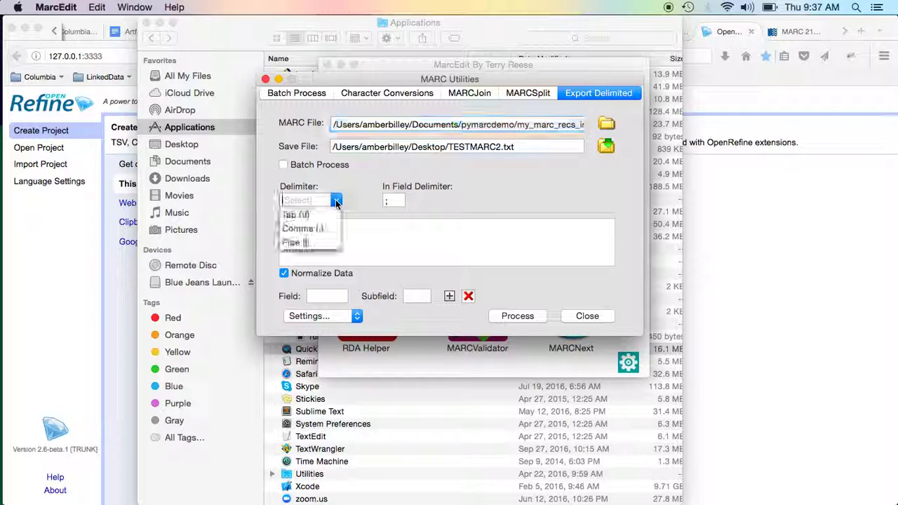
click(309, 228)
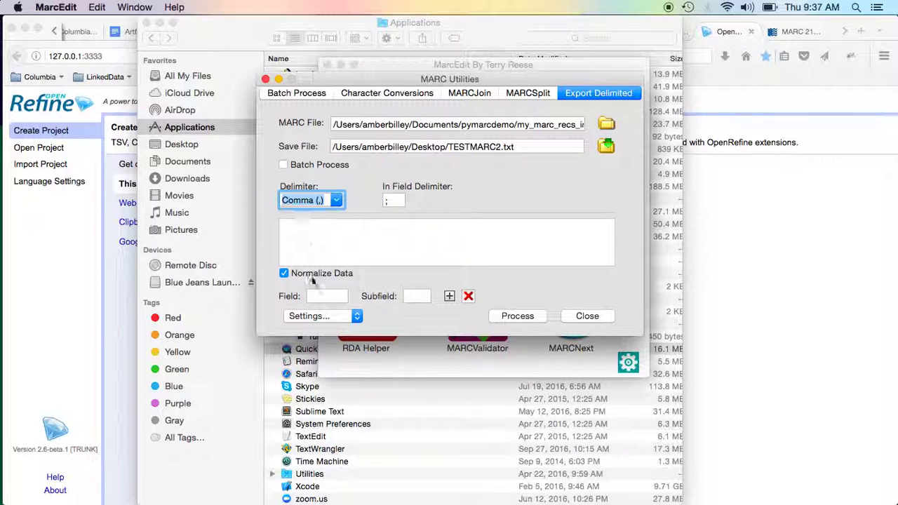
click(323, 295)
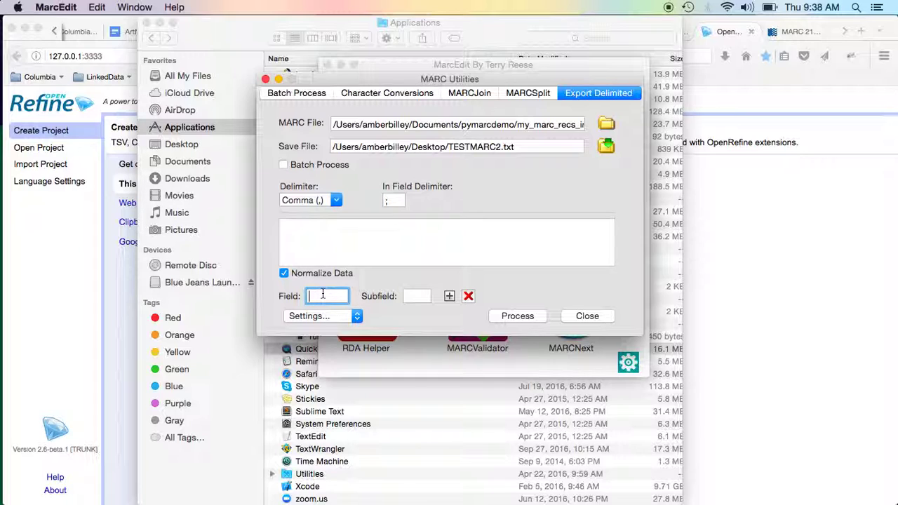
- Add field 008 with subfield position 35:3 to the export field list
click(342, 233)
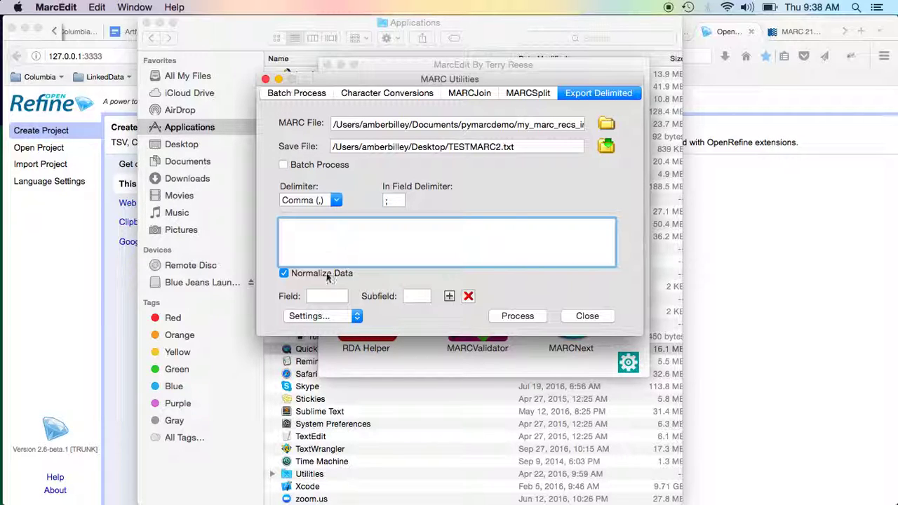
click(322, 296)
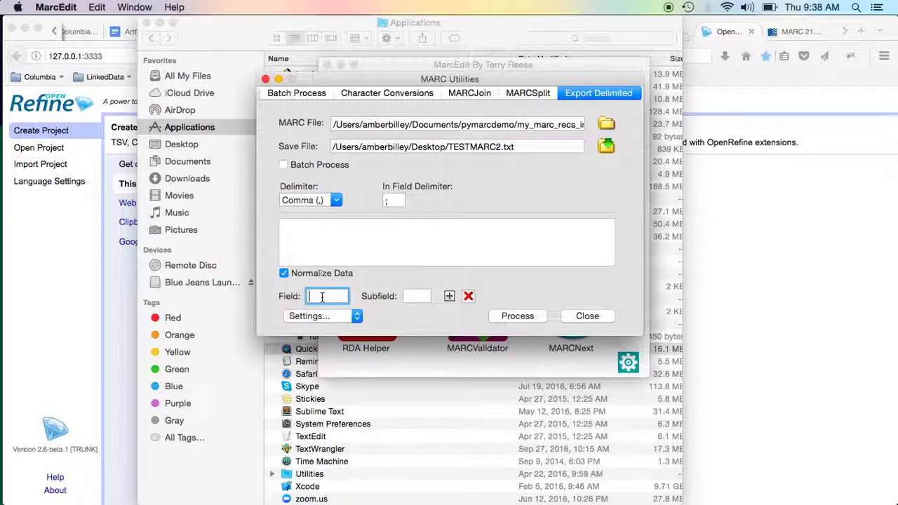
text(008)
click(416, 296)
text(35:3)
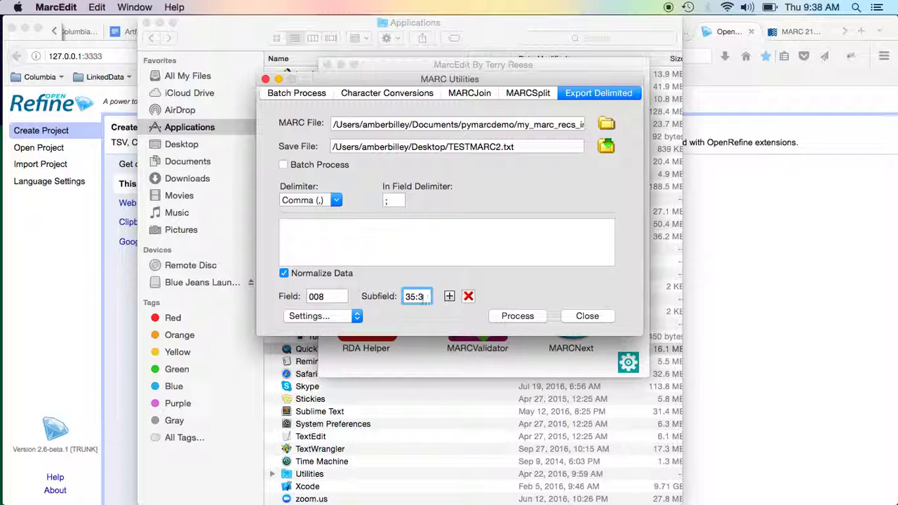
click(449, 297)
click(317, 296)
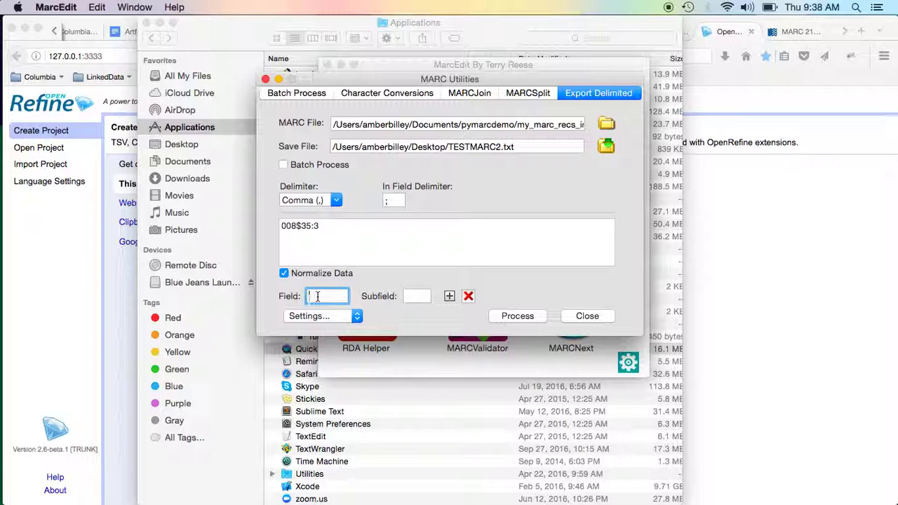
- Add 041$a, 100$a and 100$e to the export field list
text(041)
click(414, 296)
text(a)
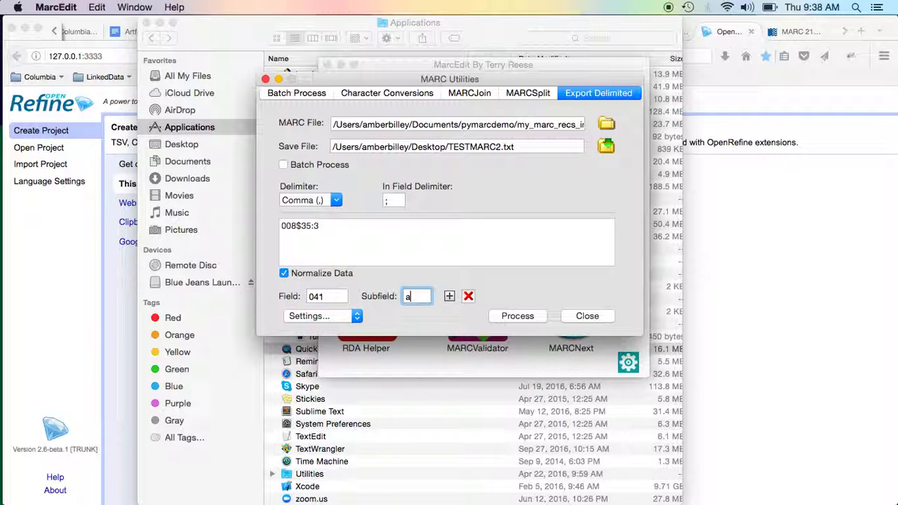
click(449, 296)
click(332, 296)
text(100)
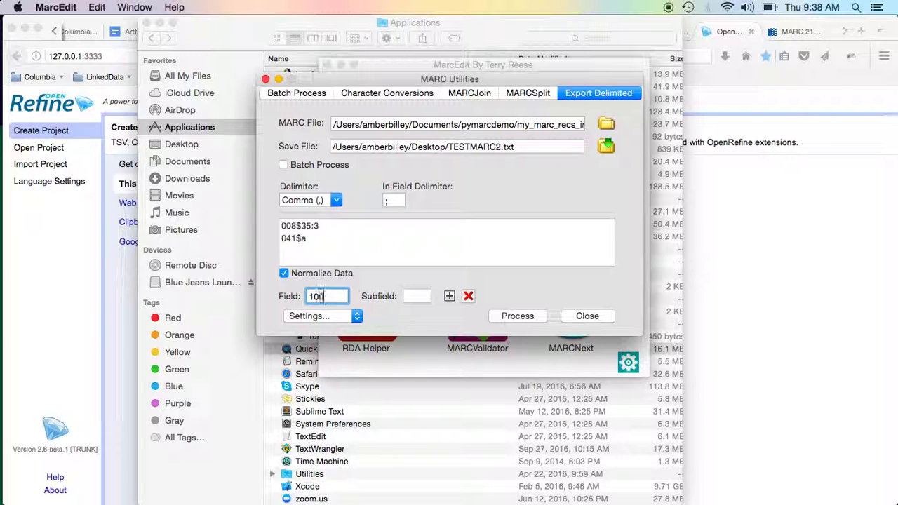
click(415, 296)
text(a)
click(449, 296)
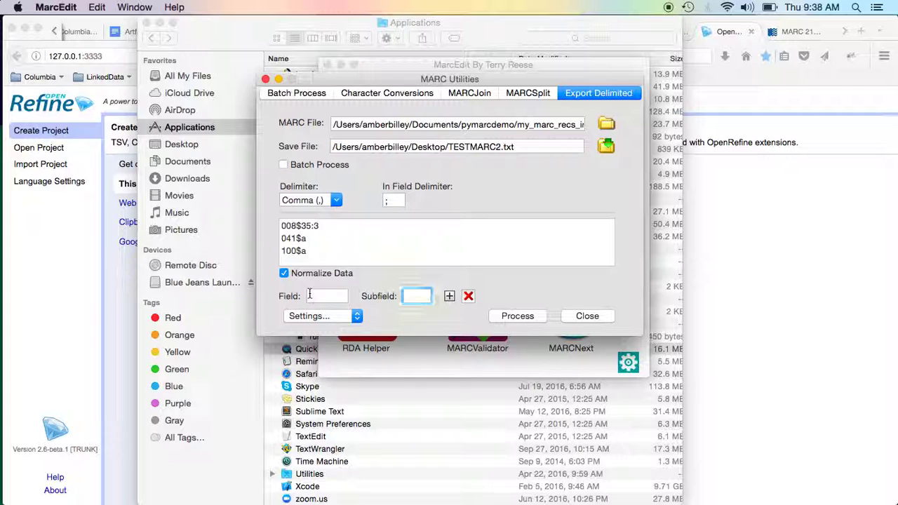
click(310, 296)
text(100)
click(417, 294)
text(e)
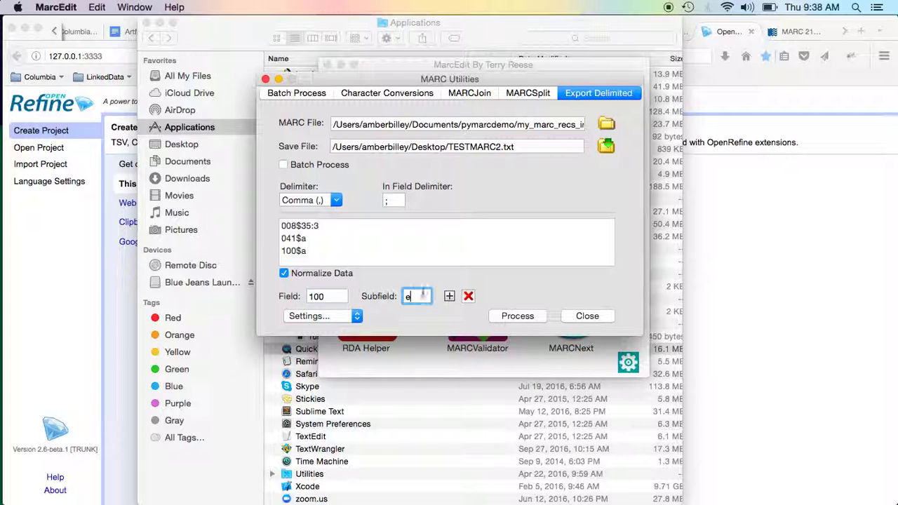
click(449, 296)
- Add 245$a and 245$c to the export field list, correcting a mistyped field number
text(245)
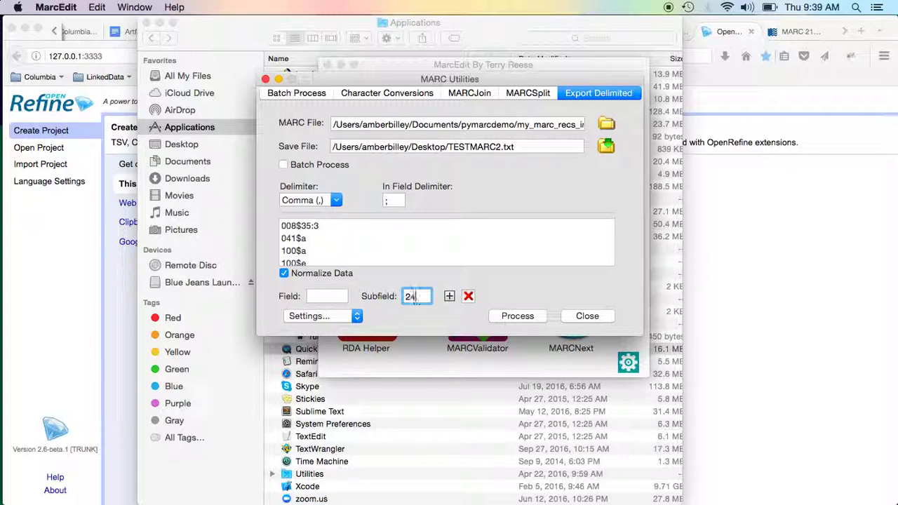
key(BackSpace)
click(327, 295)
text(245)
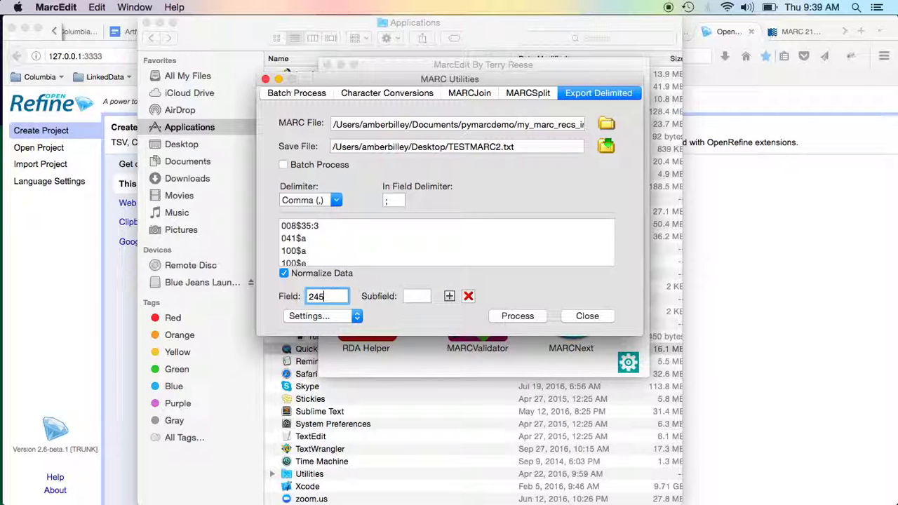
click(426, 297)
text(a)
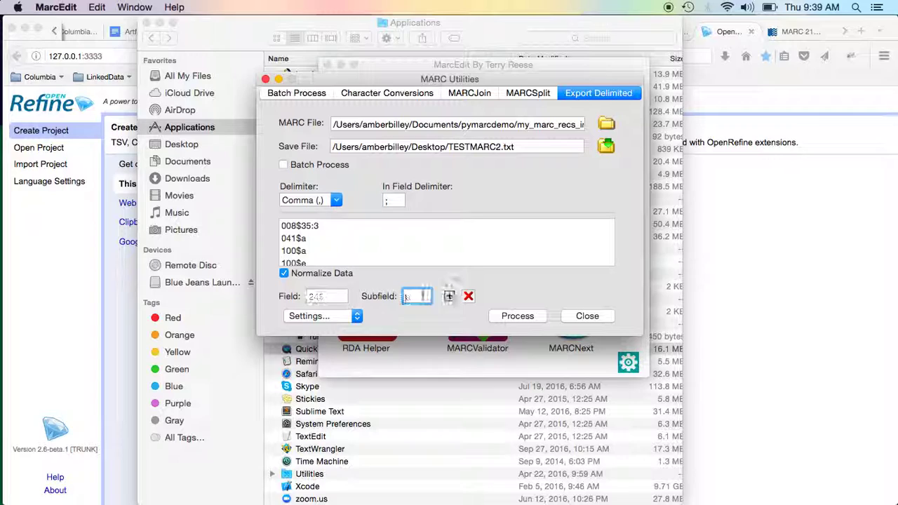
click(449, 296)
click(322, 296)
text(245)
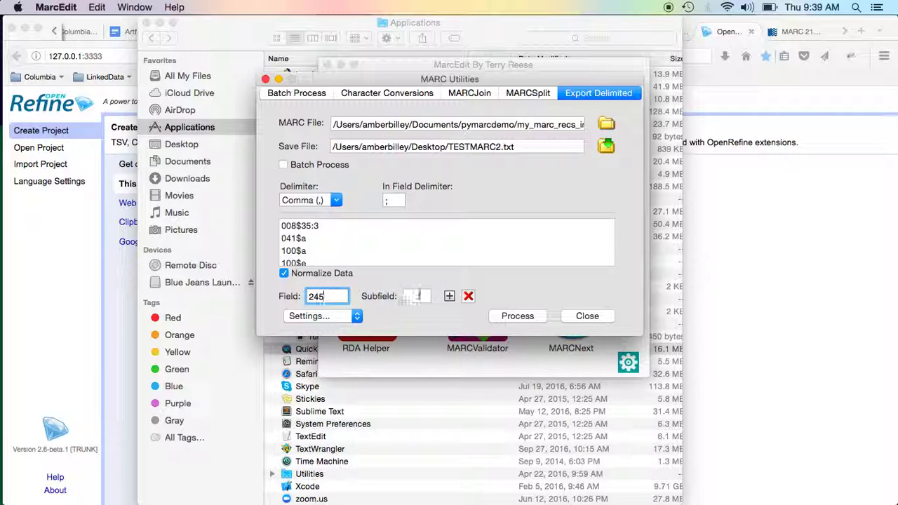
click(418, 296)
text(c)
click(449, 296)
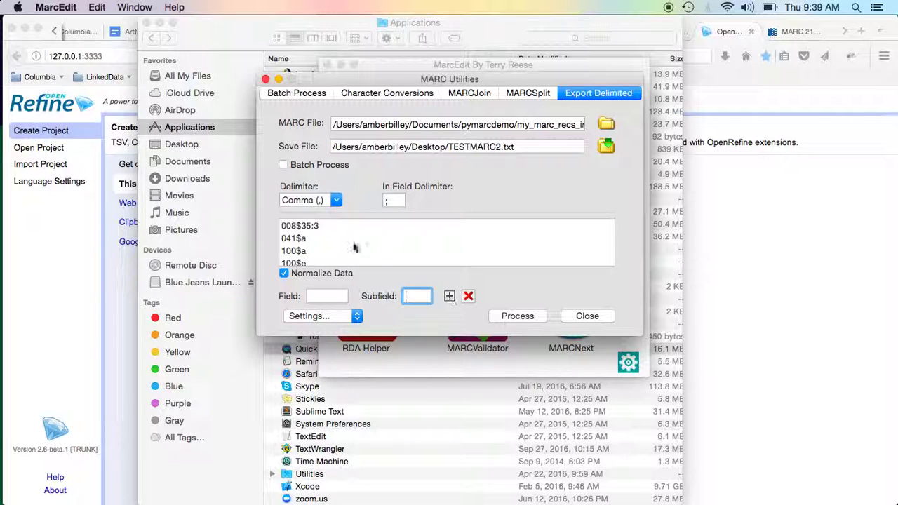
click(314, 296)
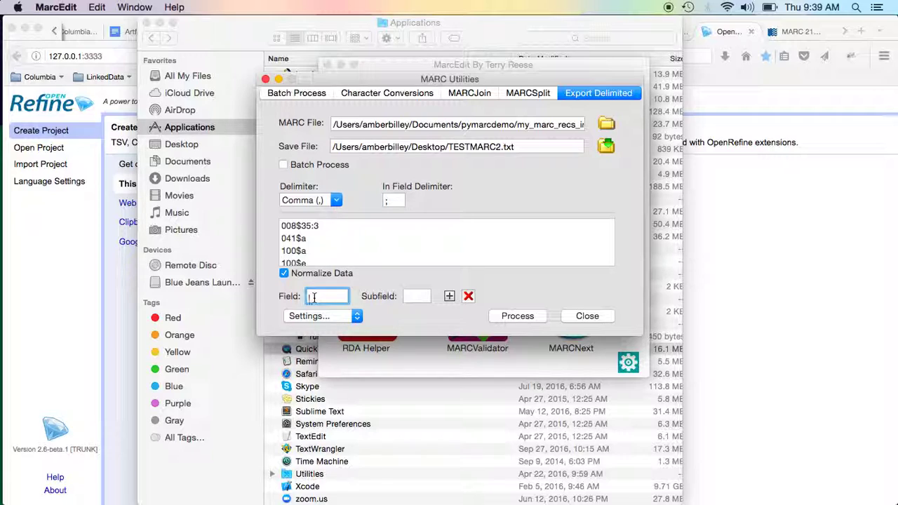
- Add 546$a to the export field list
text(546)
click(414, 296)
text(a)
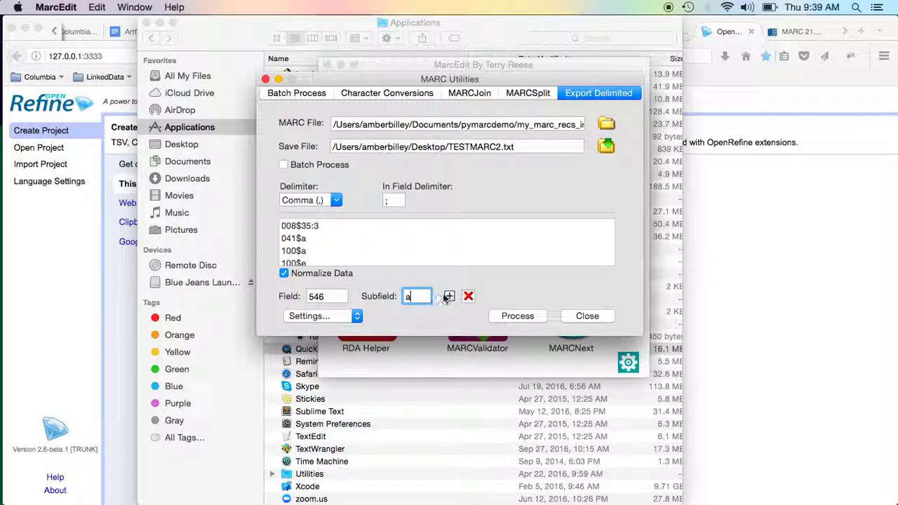
click(449, 296)
- Add 700$a and 700$e to the export field list
text(70)
key(BackSpace)
key(BackSpace)
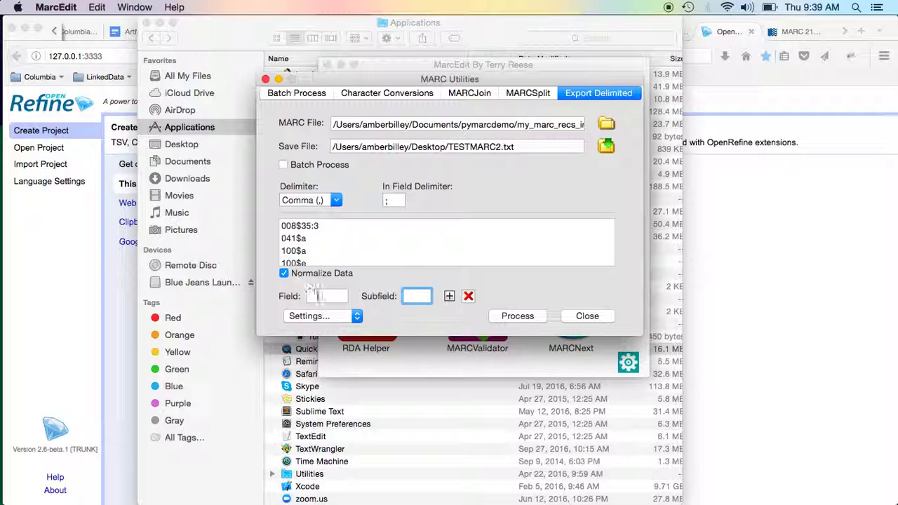
click(316, 296)
text(700)
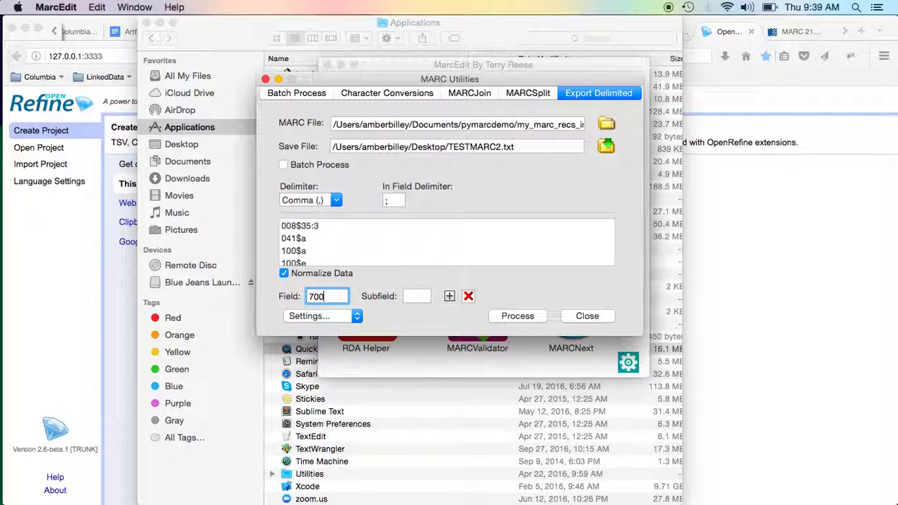
click(416, 296)
text(a)
click(448, 296)
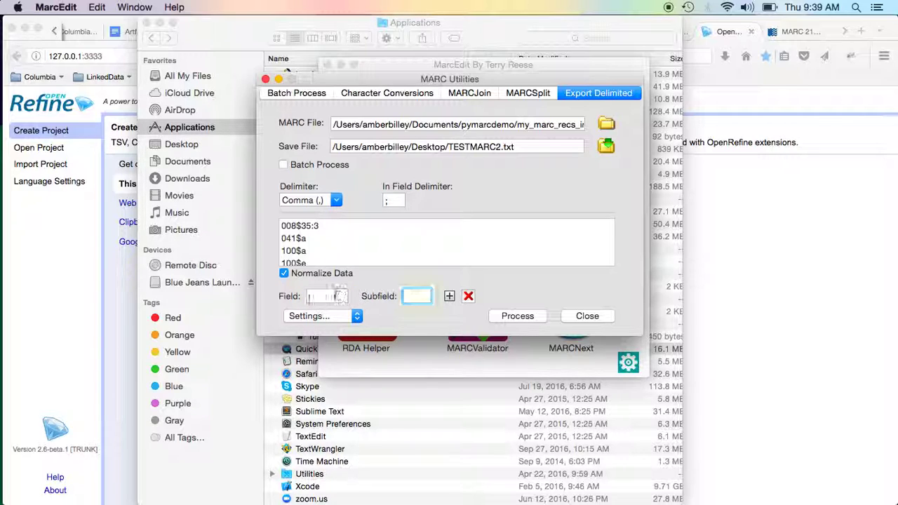
click(320, 296)
text(700)
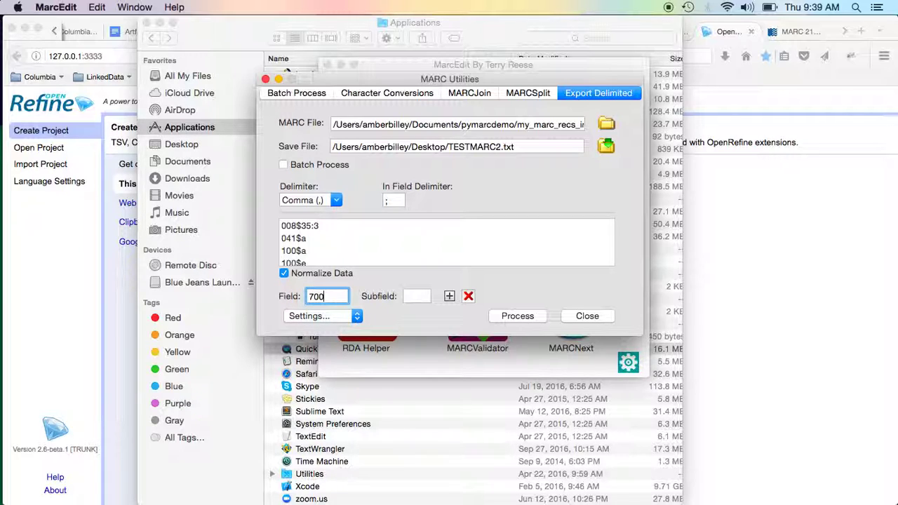
click(417, 296)
text(e)
click(449, 296)
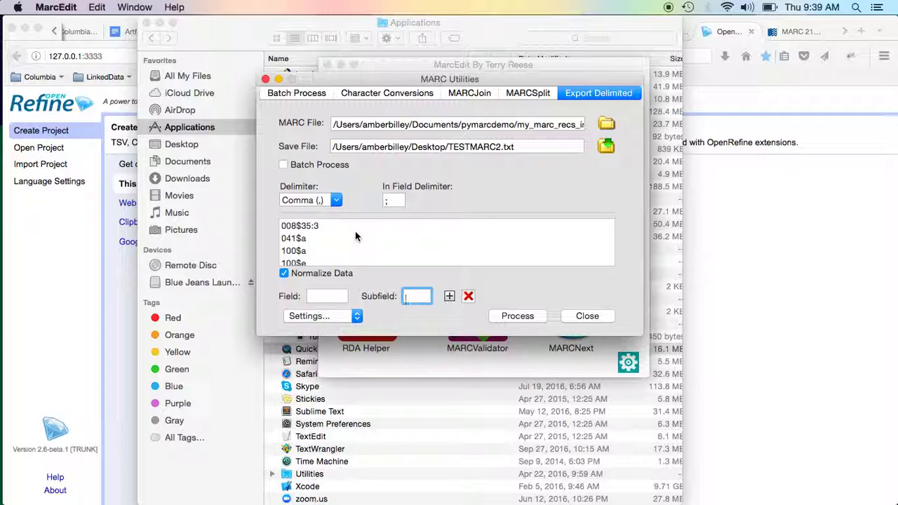
scroll(355, 236, down, 5)
scroll(355, 237, up, 6)
- Run the export to TESTMARC2.txt and dismiss the Process Results confirmation
click(519, 315)
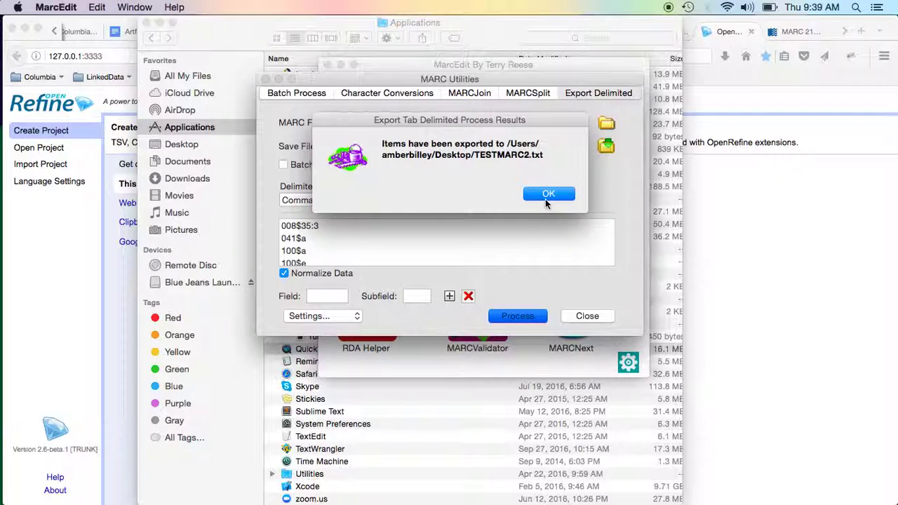
click(555, 192)
- Show the Desktop folder in Finder and select TESTMARC2.txt
mouse_move(7, 101)
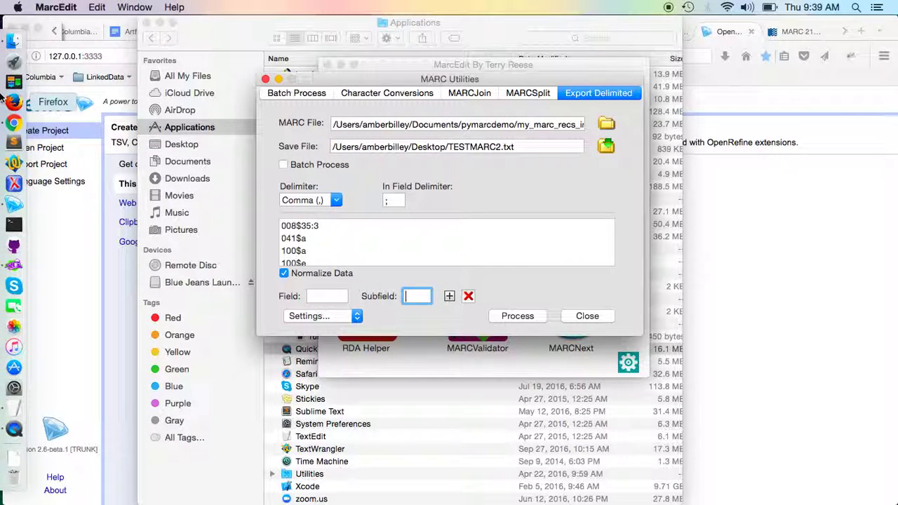
click(11, 42)
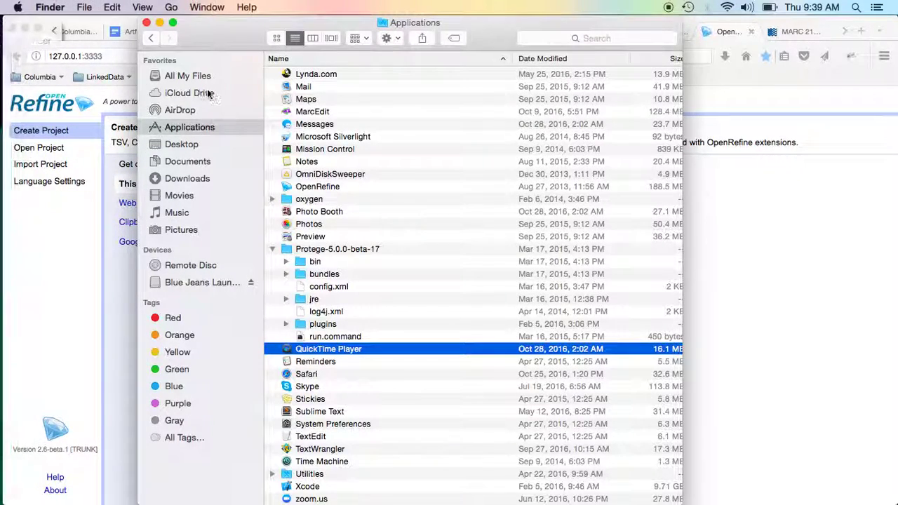
click(180, 143)
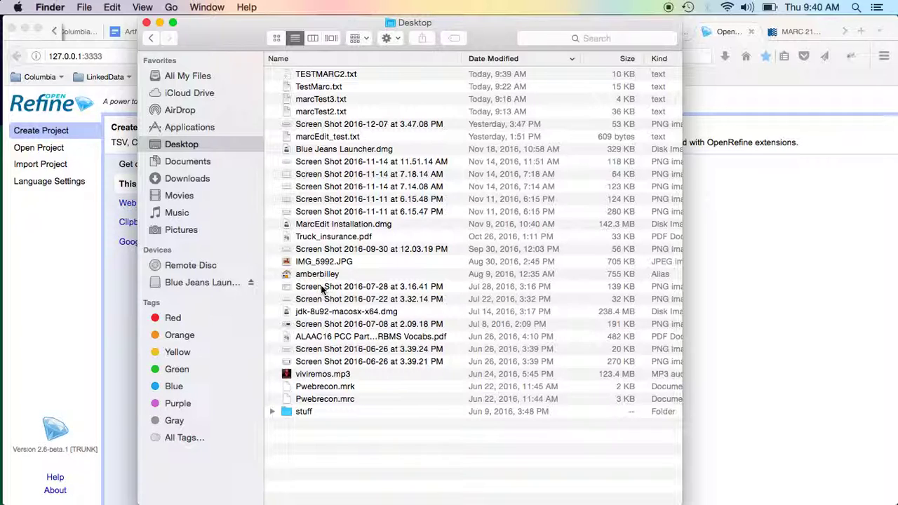
click(323, 73)
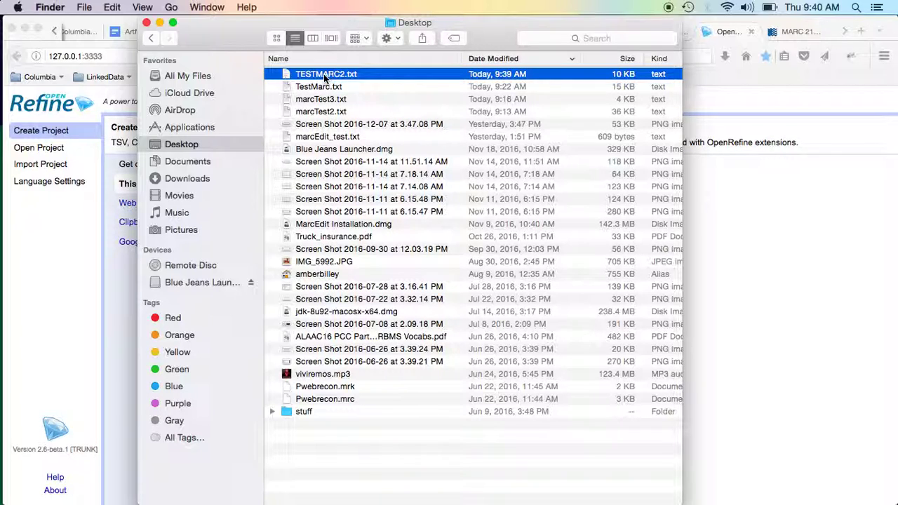
- Open TESTMARC2.txt in TextEdit and scroll through its field header and comma-separated records
double_click(324, 74)
scroll(286, 277, down, 3)
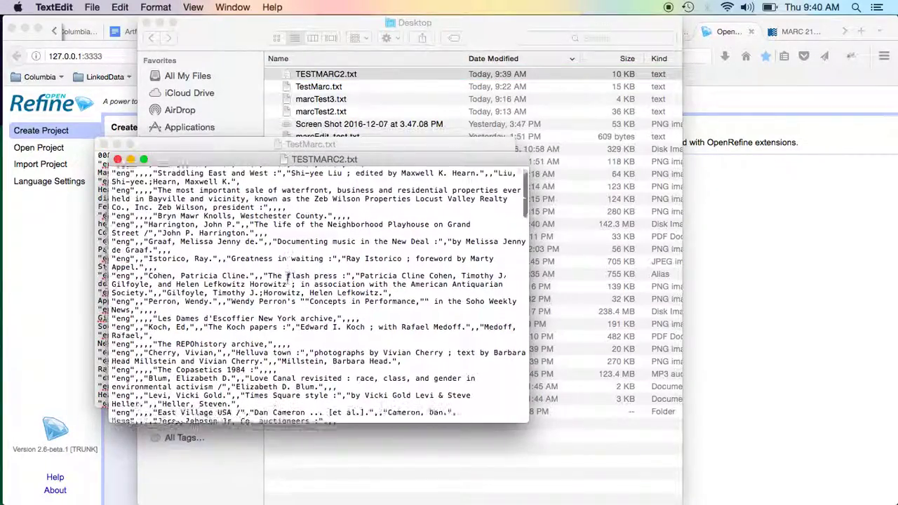
scroll(286, 278, down, 15)
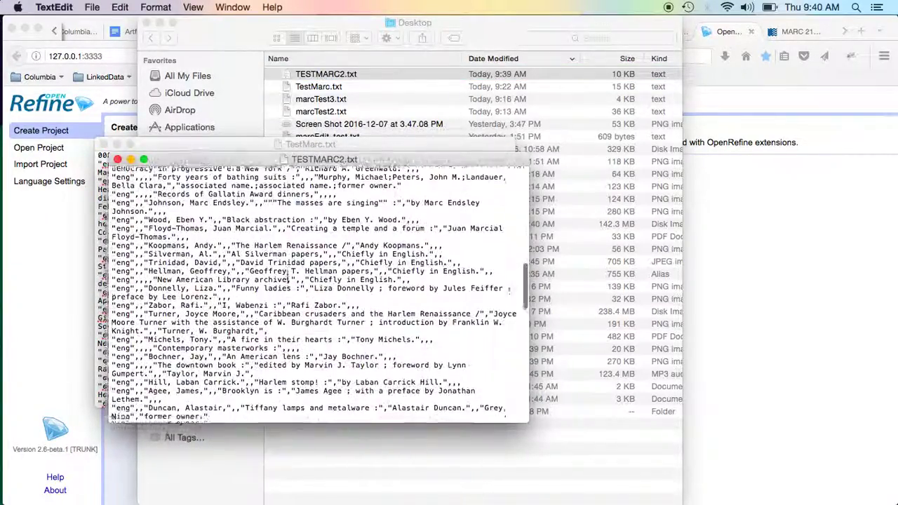
scroll(288, 276, down, 15)
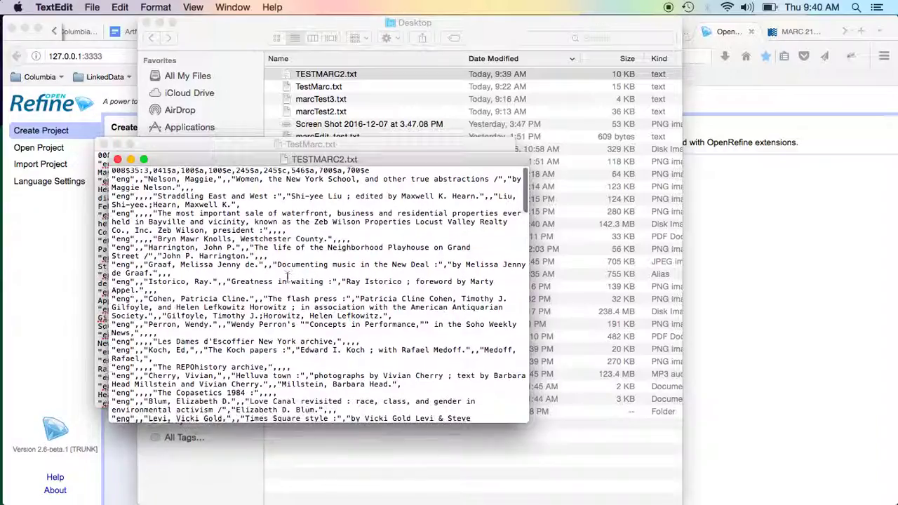
scroll(287, 278, down, 15)
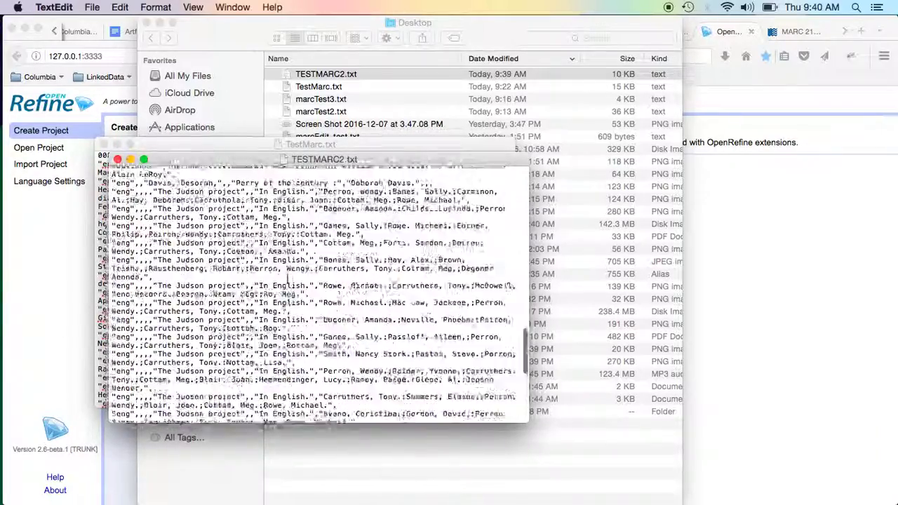
scroll(287, 278, up, 20)
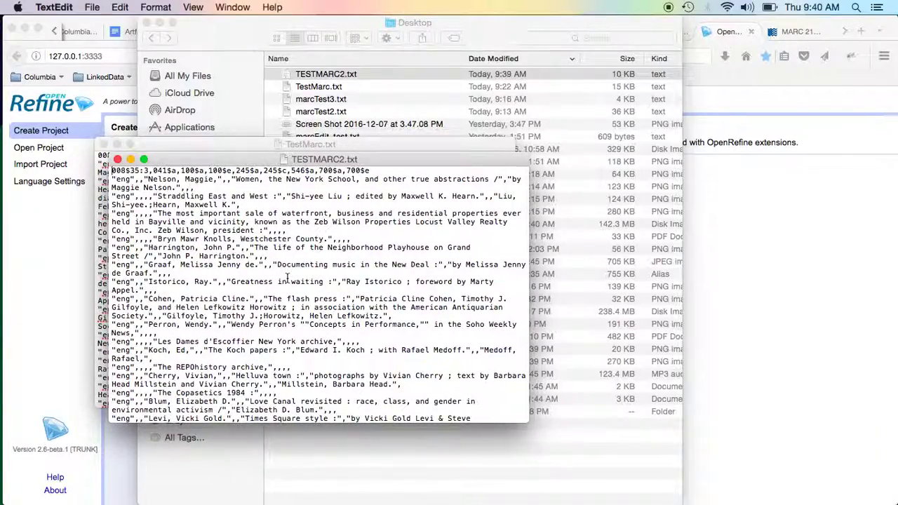
- Upload TESTMARC2.txt from the Desktop on OpenRefine's Create Project page and go to the preview
click(48, 275)
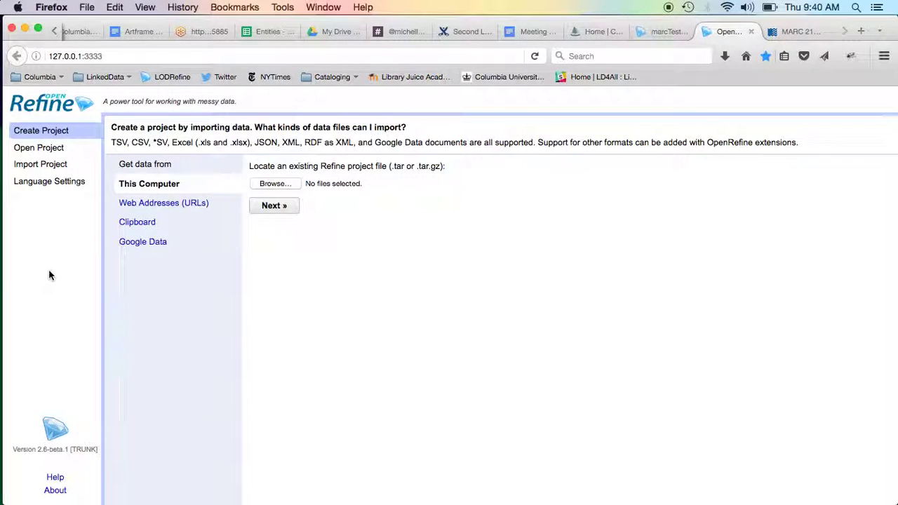
click(276, 185)
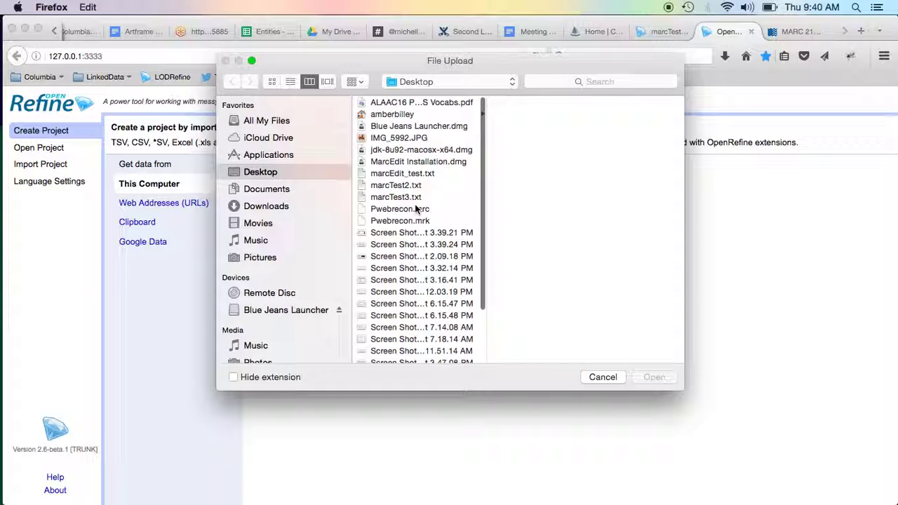
scroll(415, 207, down, 5)
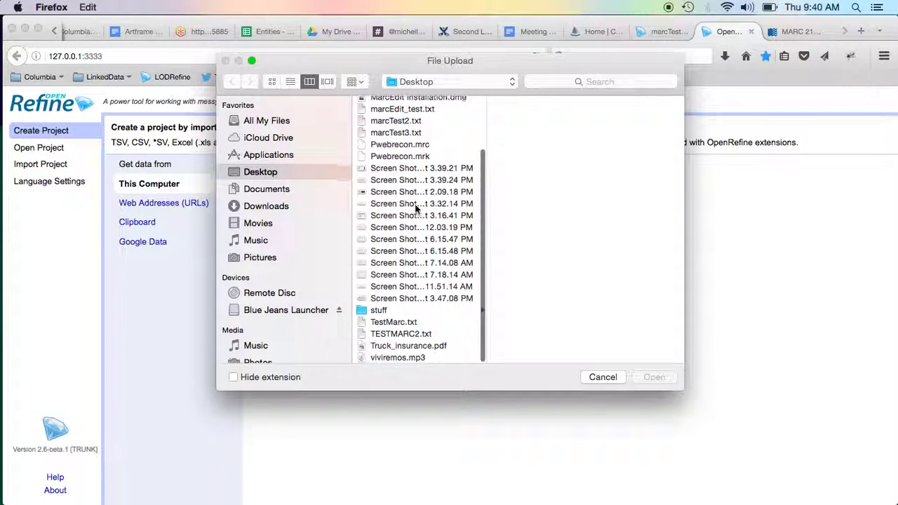
click(400, 335)
click(654, 377)
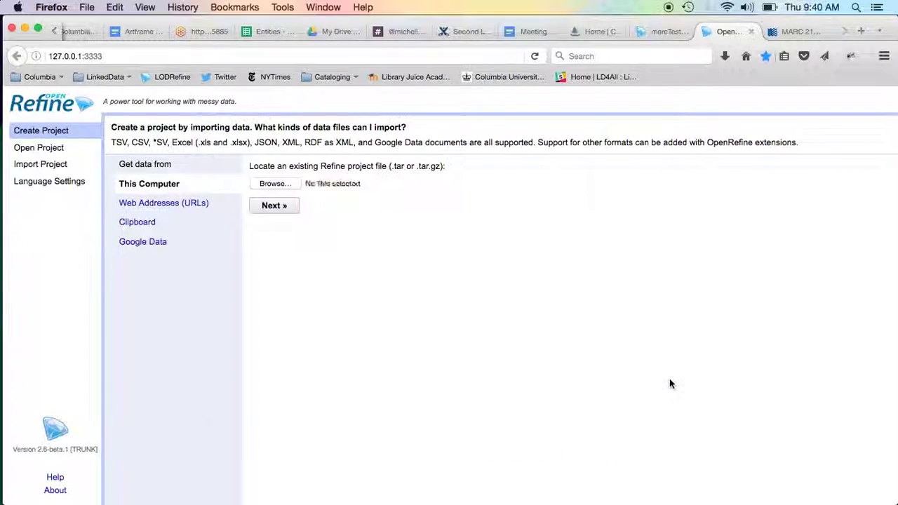
click(282, 207)
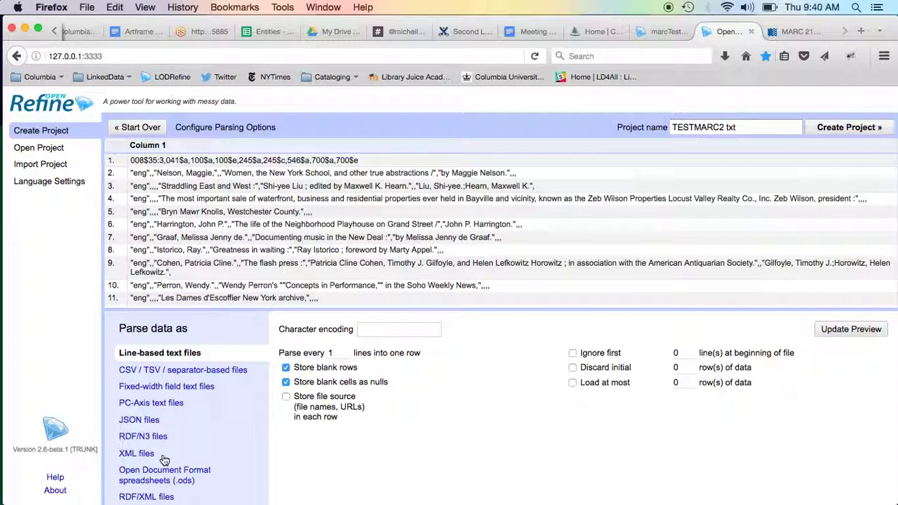
- Parse the data as CSV / TSV / separator-based files and create the TESTMARC2 txt project
click(172, 372)
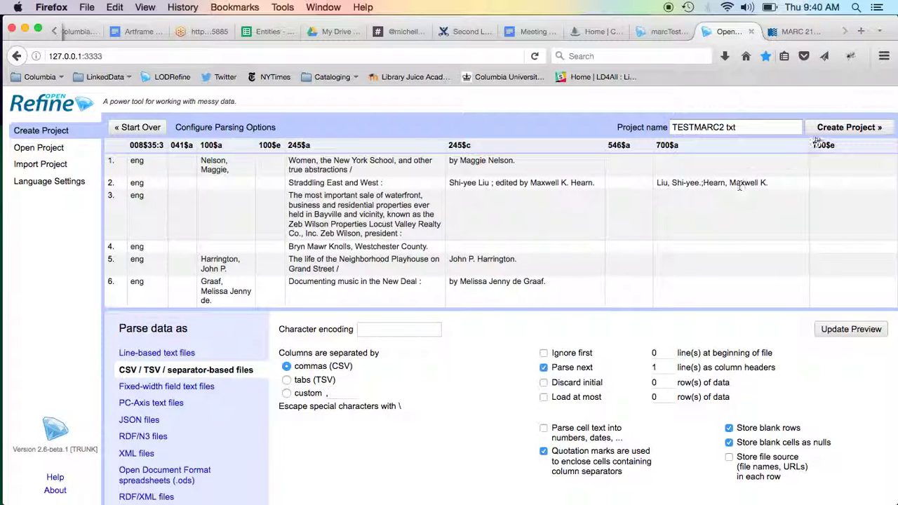
click(845, 129)
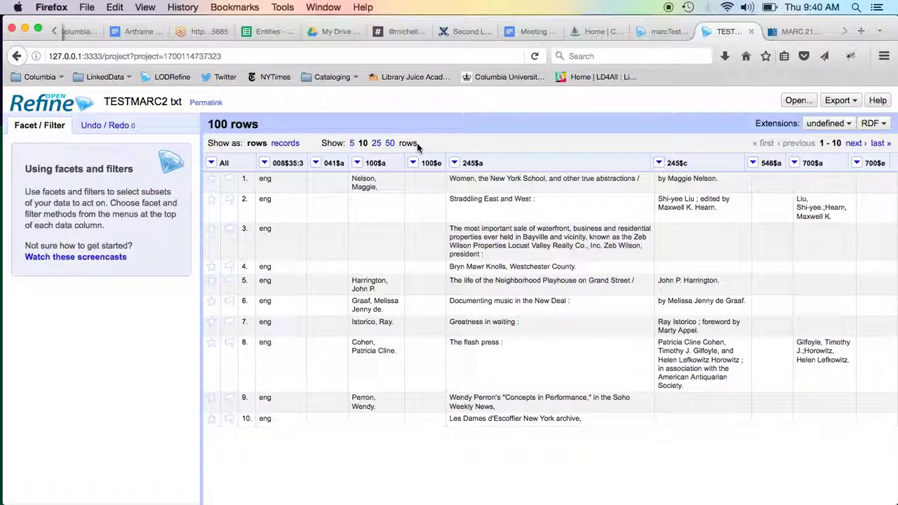
- Display 50 rows per page and scroll through rows 1–50 of the grid
click(390, 143)
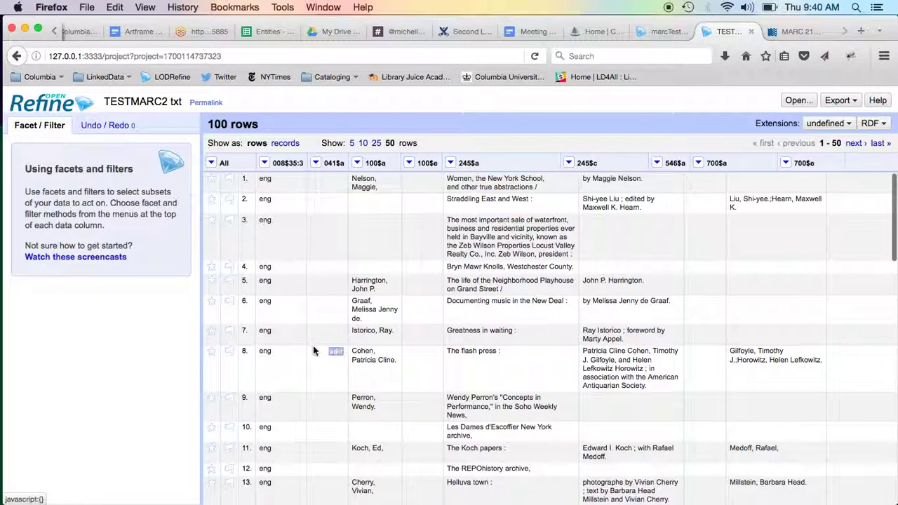
scroll(313, 348, down, 5)
scroll(313, 345, down, 10)
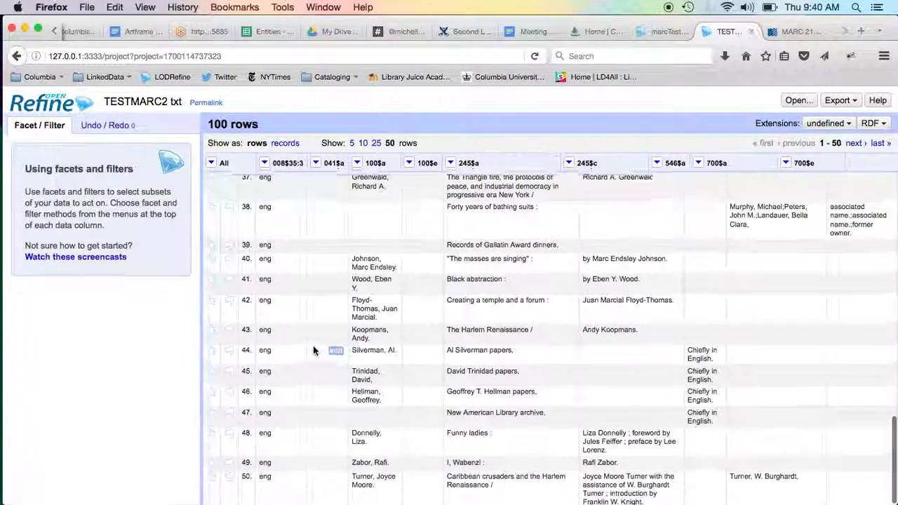
scroll(313, 345, up, 15)
scroll(544, 288, down, 1)
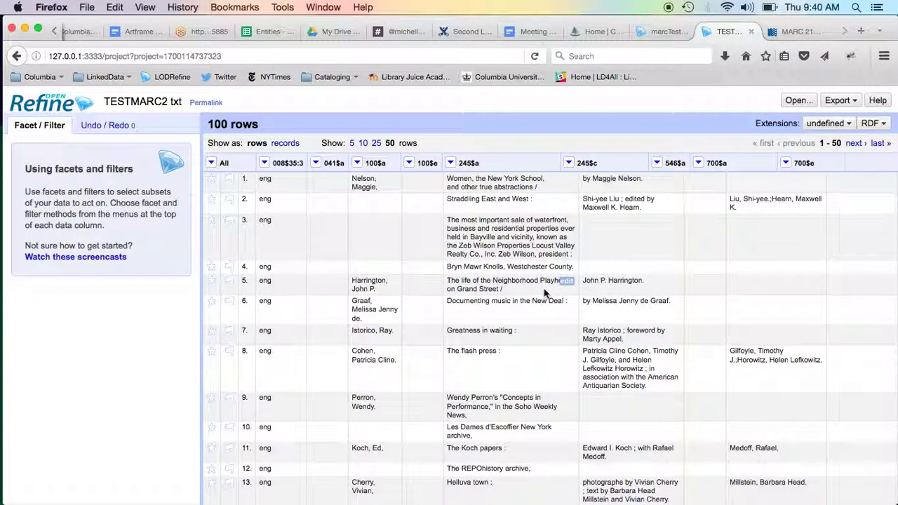